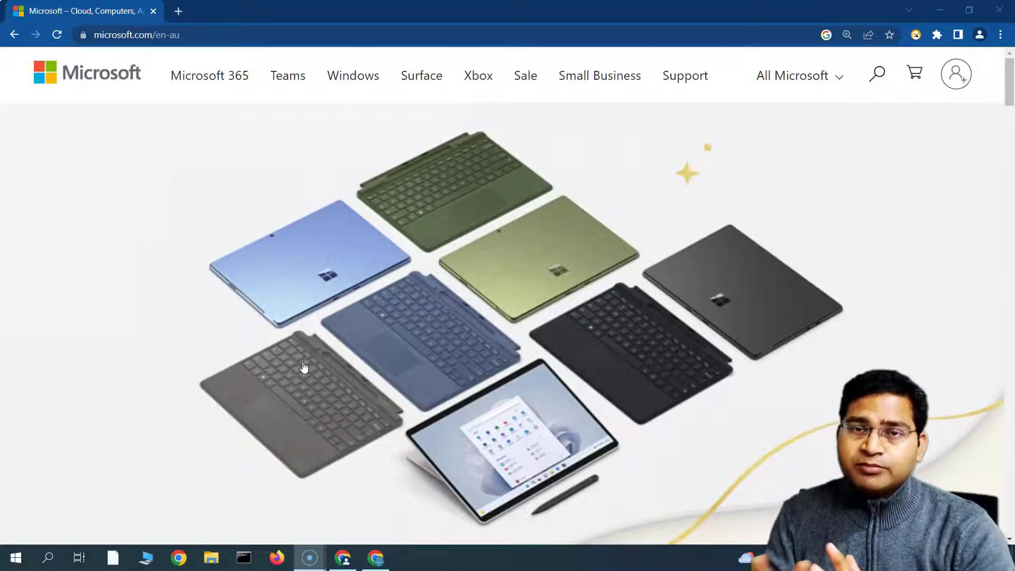
Open the Microsoft Teams group chat page and scroll to its 'Get started with Microsoft Teams today' section
{"action": "left_click", "coordinate": [307, 352]}
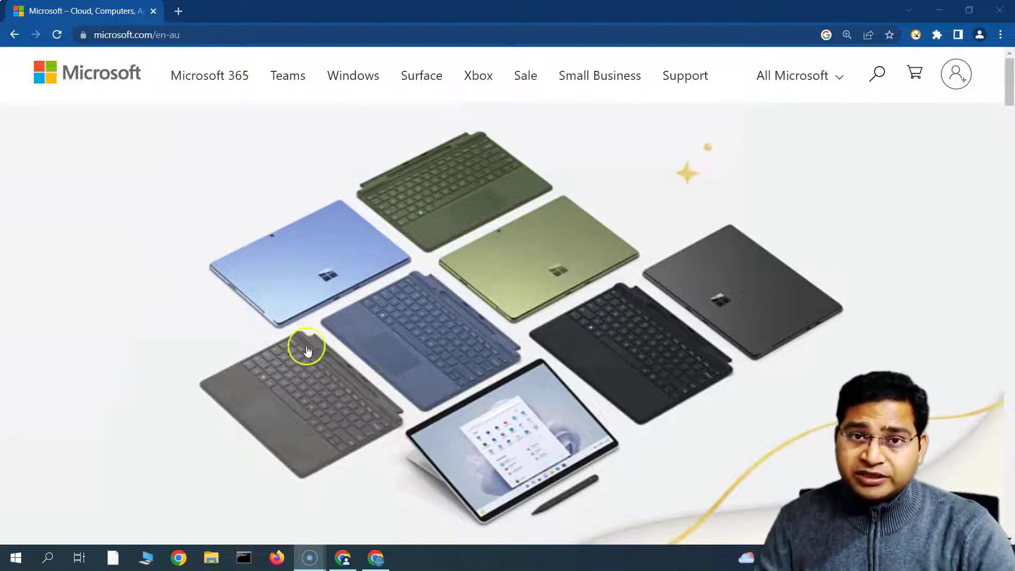
{"action": "left_click", "coordinate": [284, 85]}
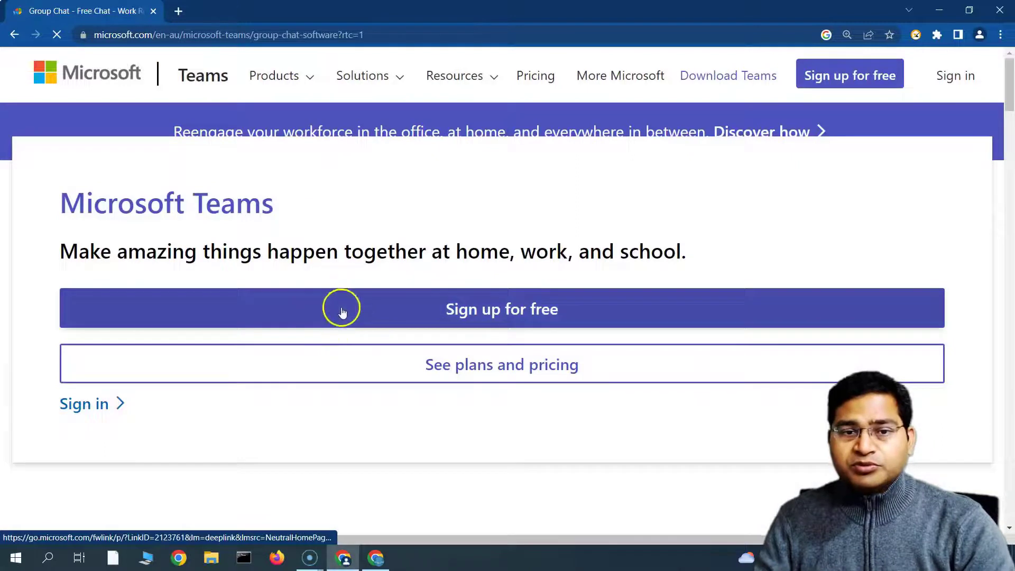
{"action": "scroll", "coordinate": [395, 391], "scroll_direction": "down", "scroll_amount": 6}
{"action": "scroll", "coordinate": [395, 397], "scroll_direction": "up", "scroll_amount": 6}
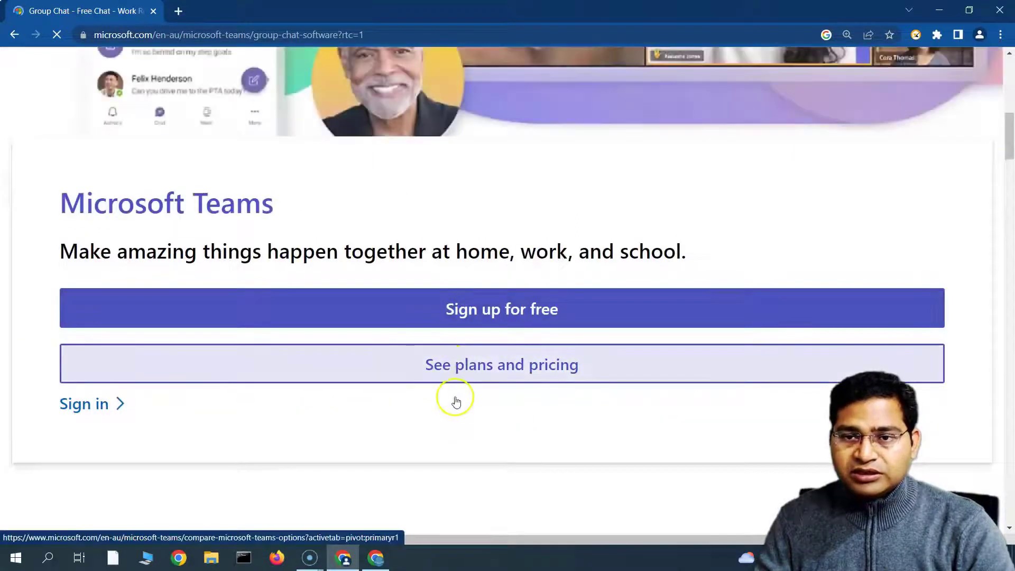
{"action": "scroll", "coordinate": [381, 398], "scroll_direction": "down", "scroll_amount": 5}
{"action": "scroll", "coordinate": [384, 399], "scroll_direction": "down", "scroll_amount": 10}
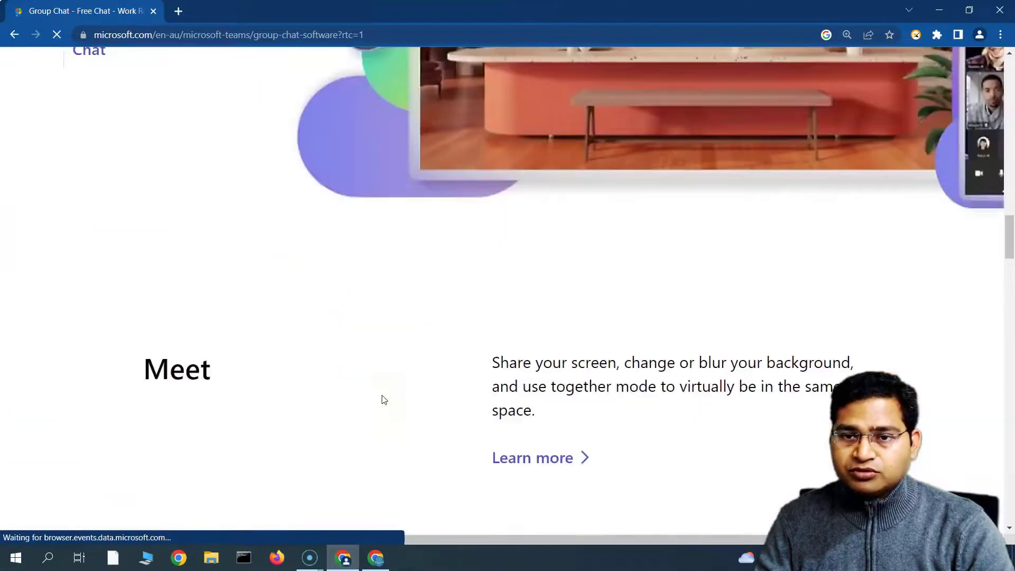
{"action": "scroll", "coordinate": [384, 400], "scroll_direction": "down", "scroll_amount": 12}
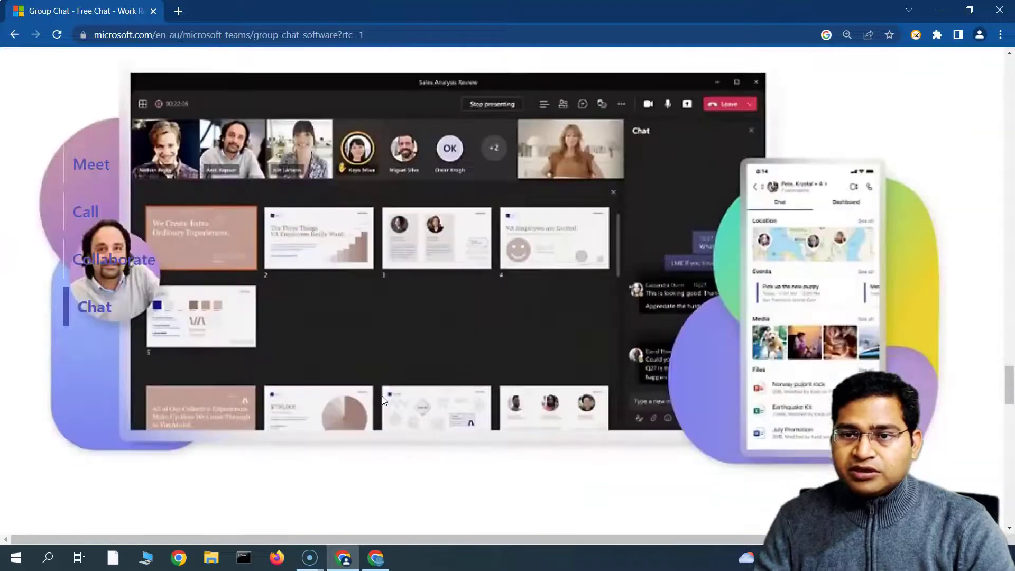
{"action": "scroll", "coordinate": [383, 401], "scroll_direction": "up", "scroll_amount": 4}
{"action": "scroll", "coordinate": [548, 311], "scroll_direction": "down", "scroll_amount": 3}
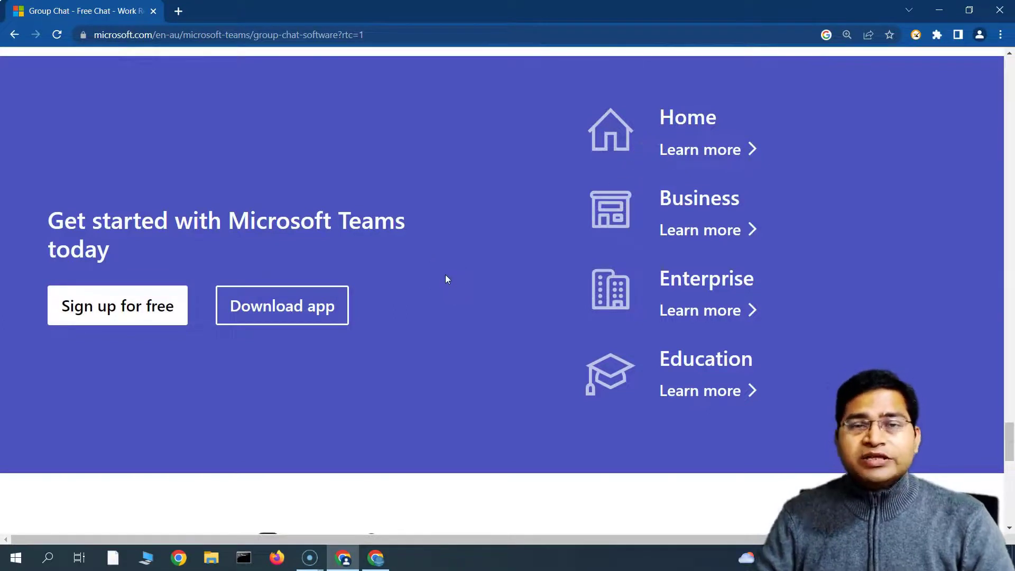
{"action": "left_click", "coordinate": [501, 261]}
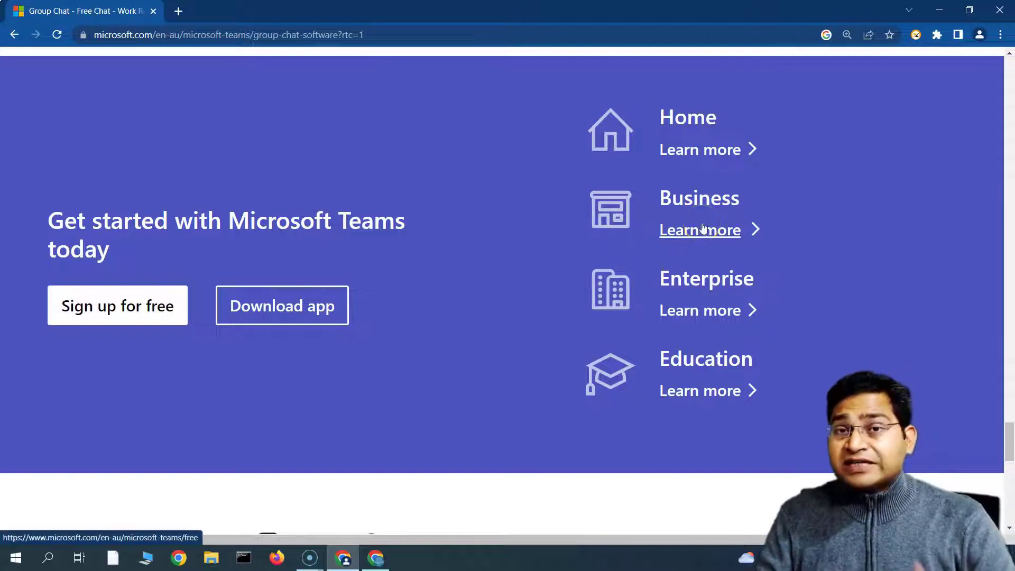
{"action": "left_click", "coordinate": [381, 557]}
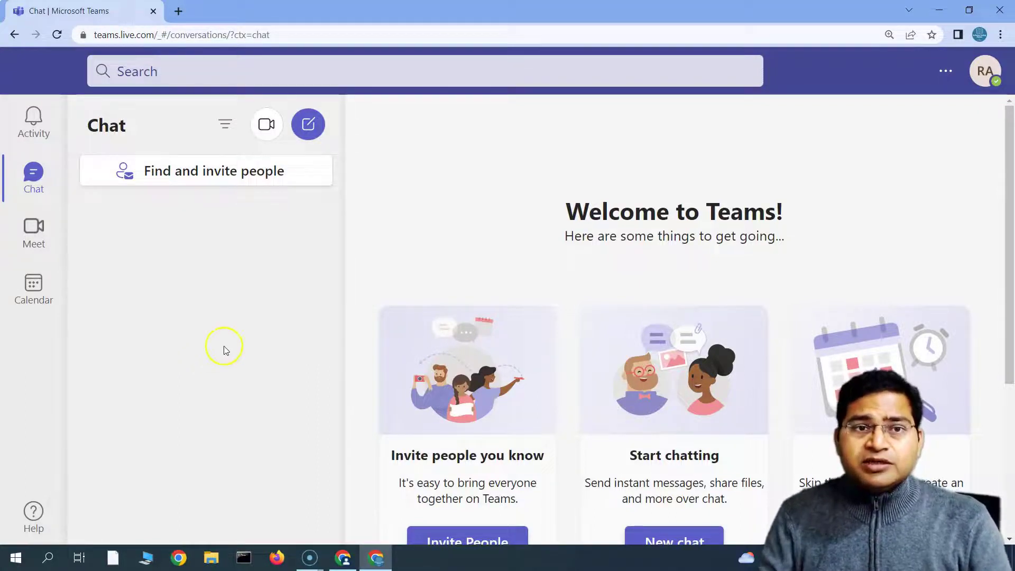
{"action": "scroll", "coordinate": [476, 327], "scroll_direction": "down", "scroll_amount": 7}
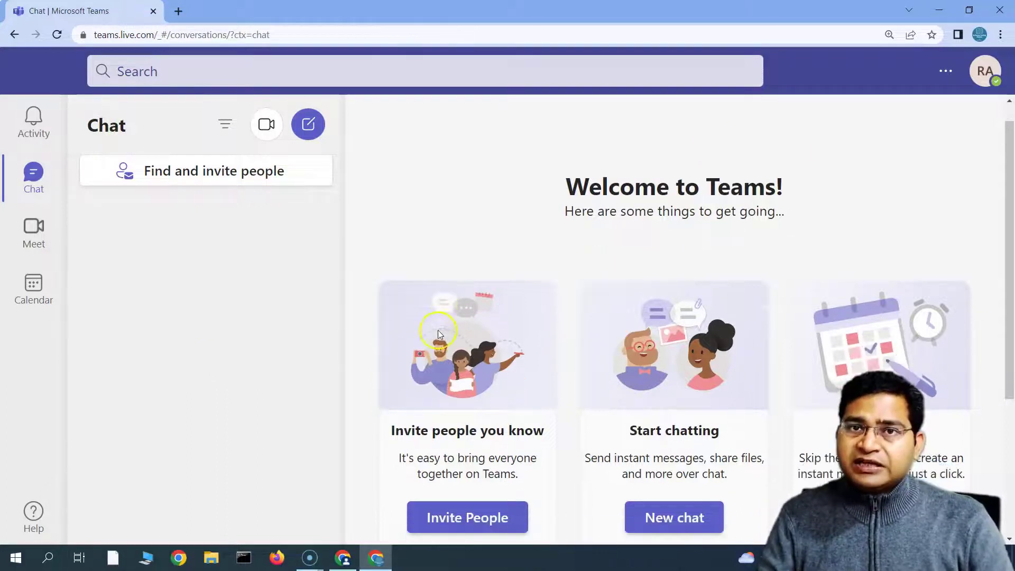
{"action": "scroll", "coordinate": [401, 407], "scroll_direction": "up", "scroll_amount": 6}
{"action": "scroll", "coordinate": [402, 406], "scroll_direction": "up", "scroll_amount": 1}
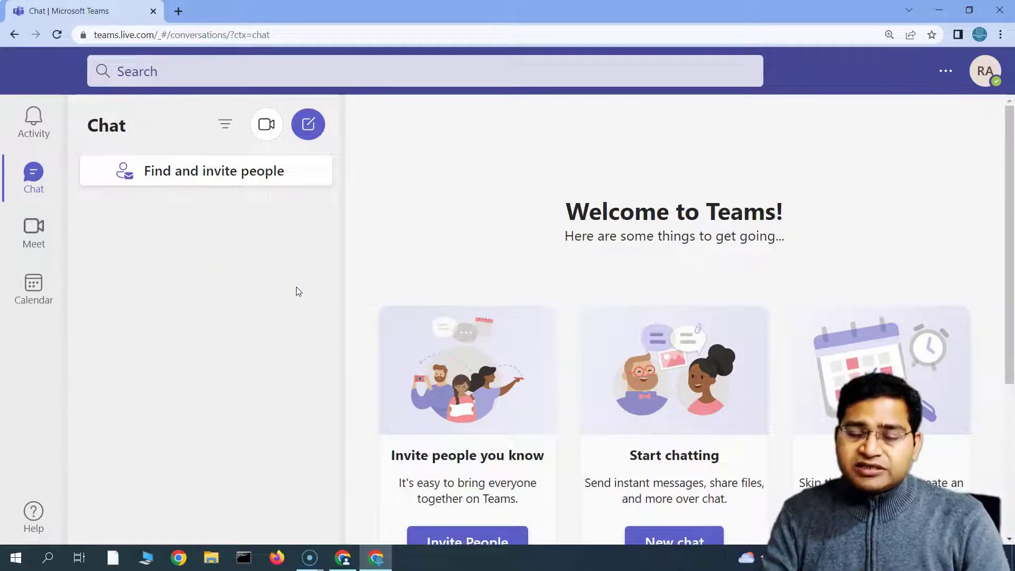
Return to the Teams product page and follow the Enterprise link to the teams-for-work page
{"action": "left_click", "coordinate": [343, 558]}
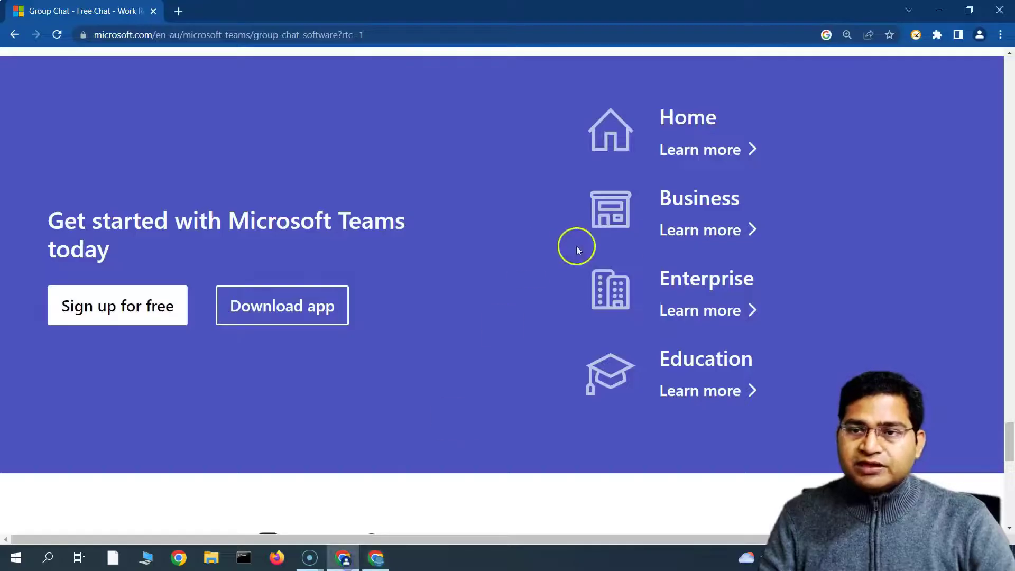
{"action": "left_click", "coordinate": [708, 290]}
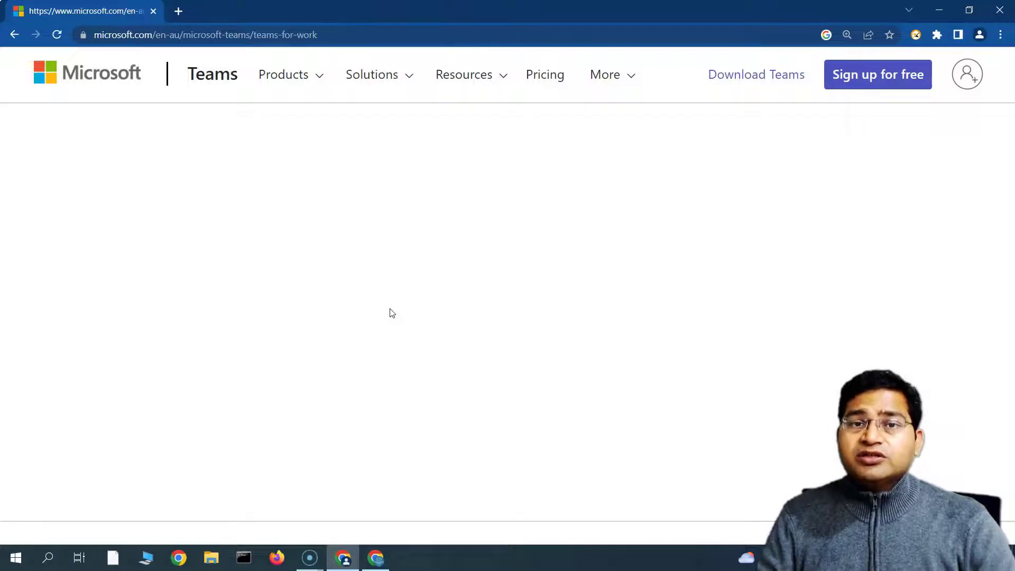
{"action": "left_click", "coordinate": [411, 316]}
{"action": "left_click", "coordinate": [409, 235]}
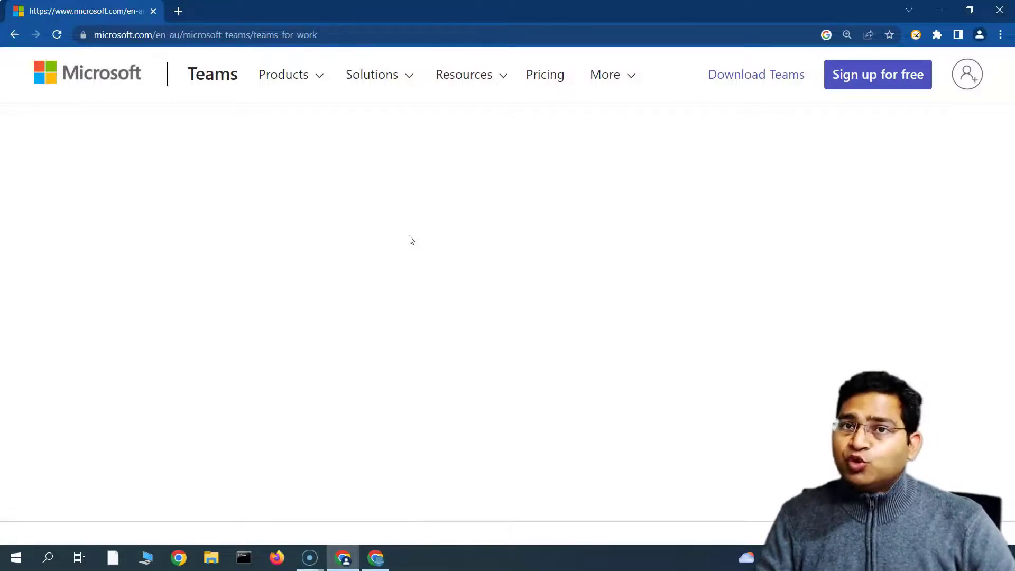
{"action": "left_click", "coordinate": [386, 239]}
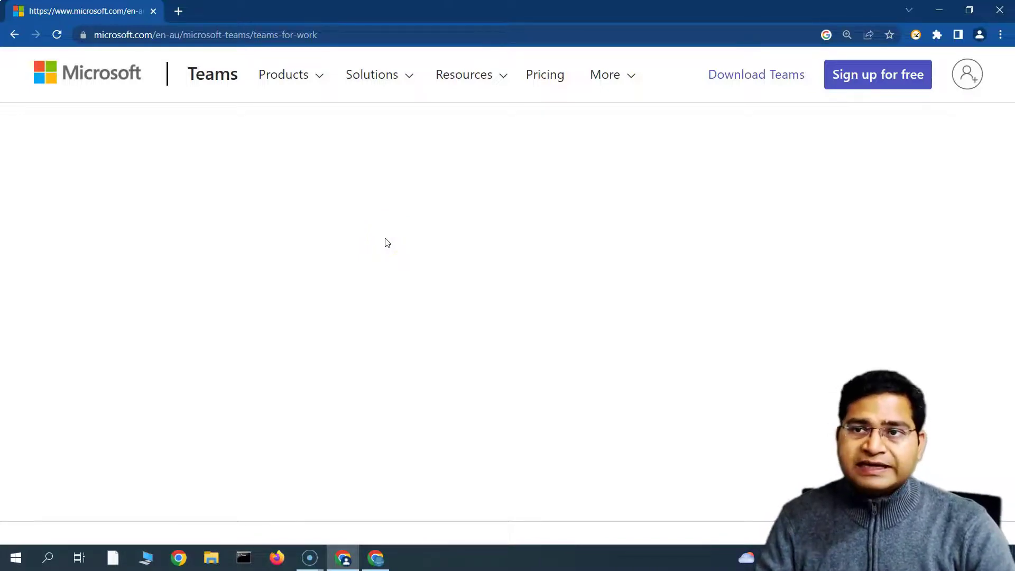
{"action": "scroll", "coordinate": [323, 239], "scroll_direction": "down", "scroll_amount": 3}
Reopen Teams for work from the Teams header until the 'Built for hybrid work' page loads
{"action": "scroll", "coordinate": [322, 244], "scroll_direction": "up", "scroll_amount": 3}
{"action": "left_click", "coordinate": [227, 98]}
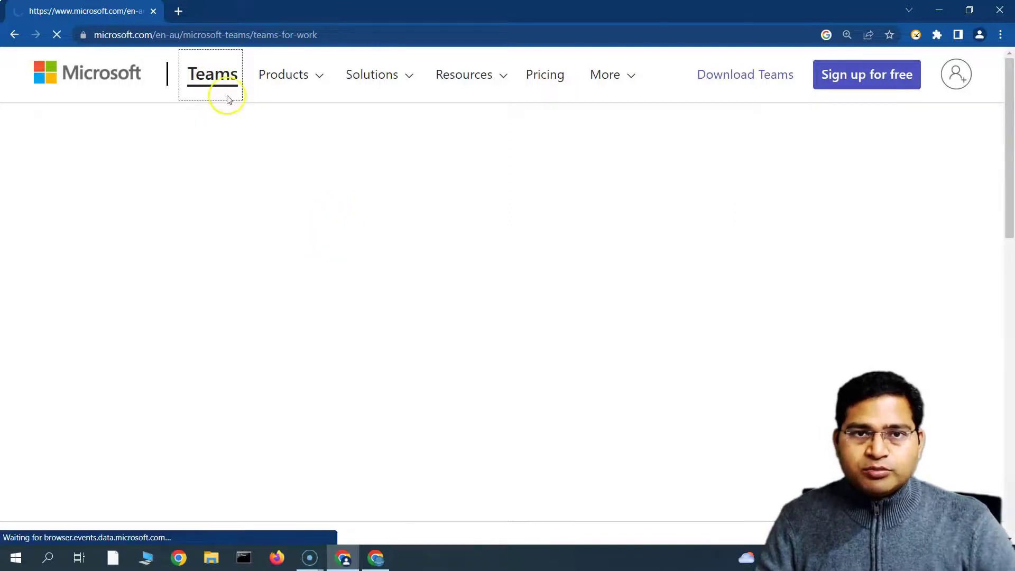
{"action": "scroll", "coordinate": [308, 213], "scroll_direction": "down", "scroll_amount": 15}
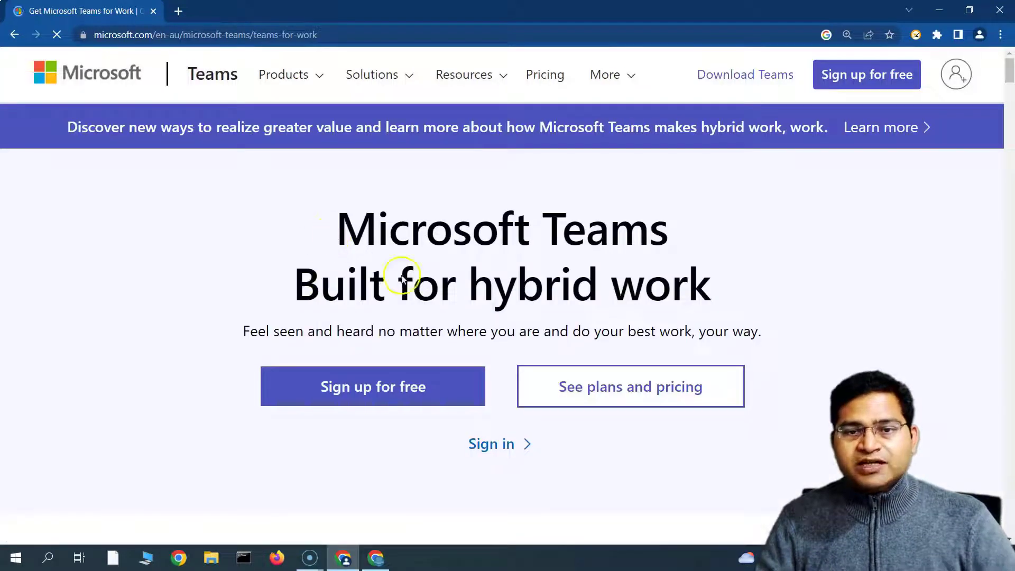
{"action": "left_click", "coordinate": [406, 396]}
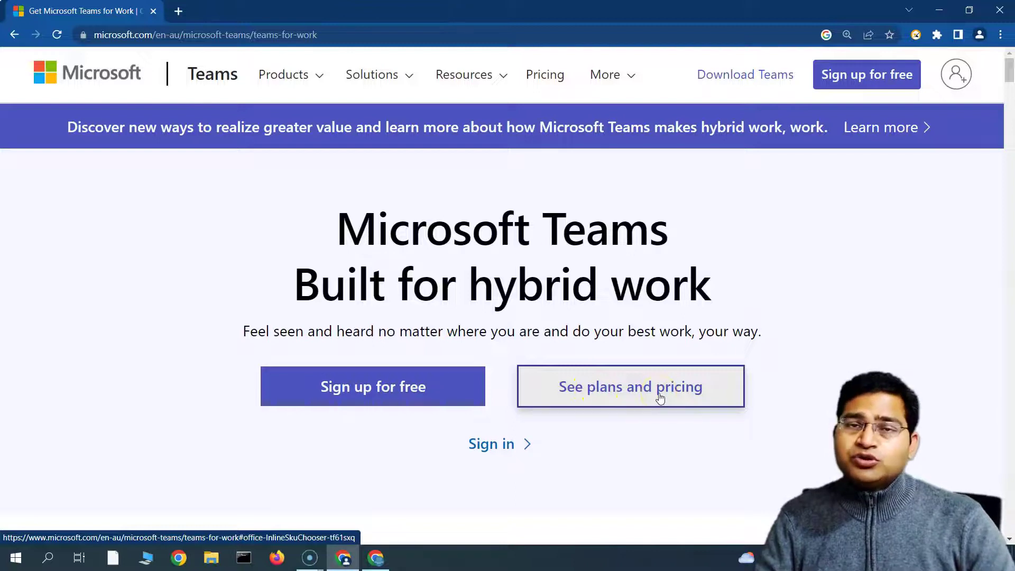
{"action": "left_click", "coordinate": [615, 391]}
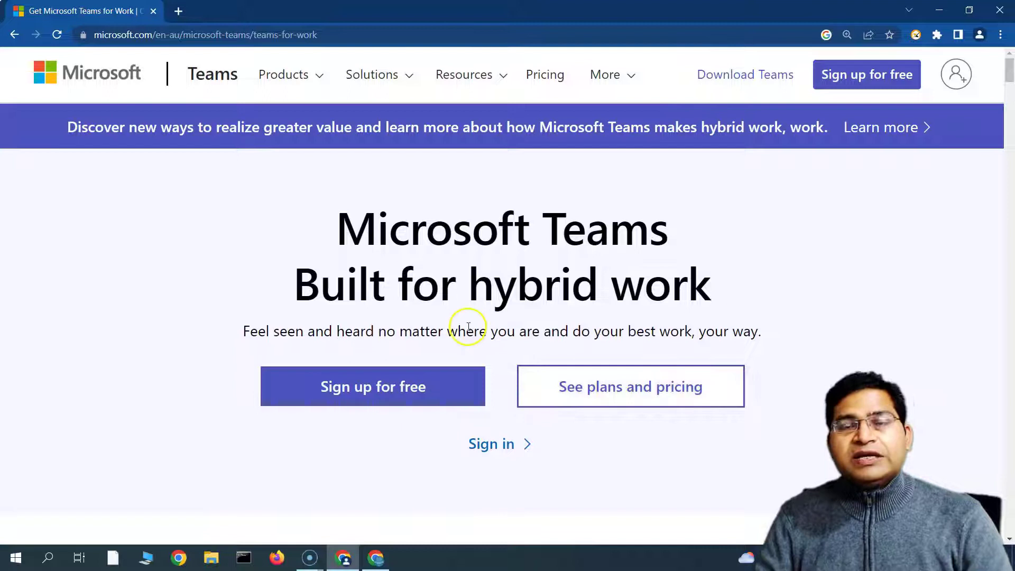
{"action": "scroll", "coordinate": [591, 327], "scroll_direction": "down", "scroll_amount": 1}
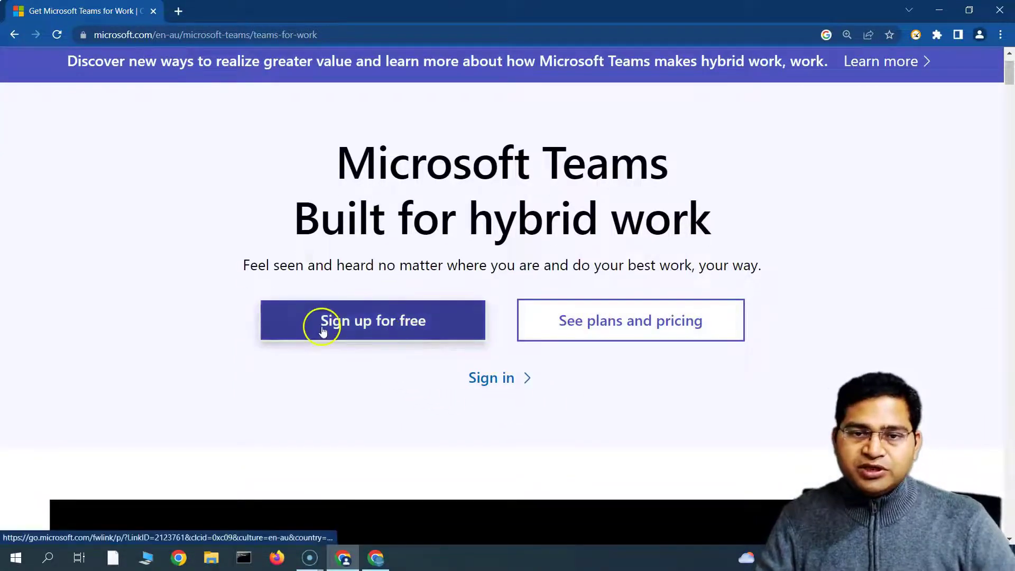
{"action": "scroll", "coordinate": [320, 327], "scroll_direction": "up", "scroll_amount": 1}
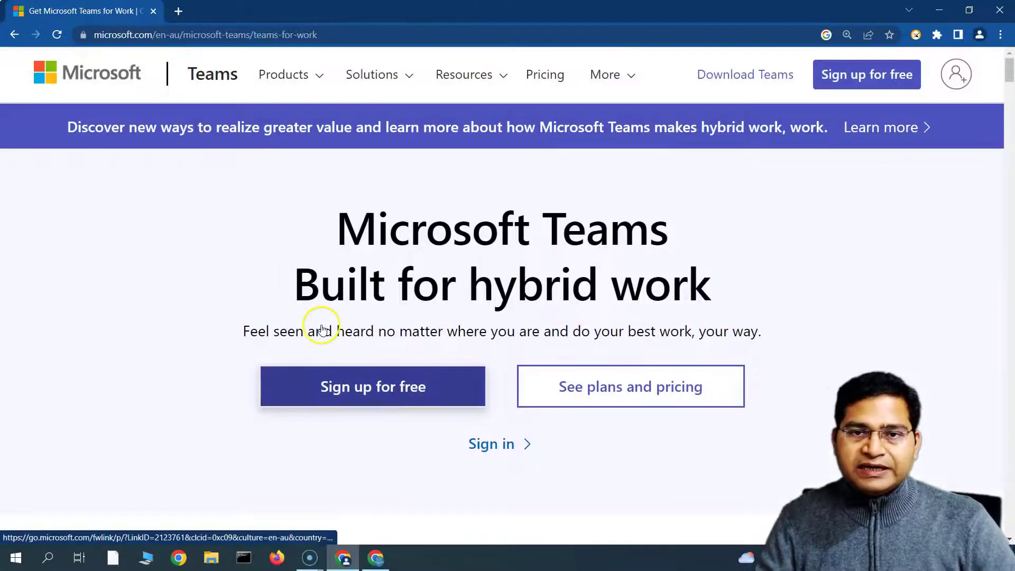
Start the free Teams signup, paste the work e-mail address, and continue to Sign in to Teams
{"action": "left_click", "coordinate": [383, 395]}
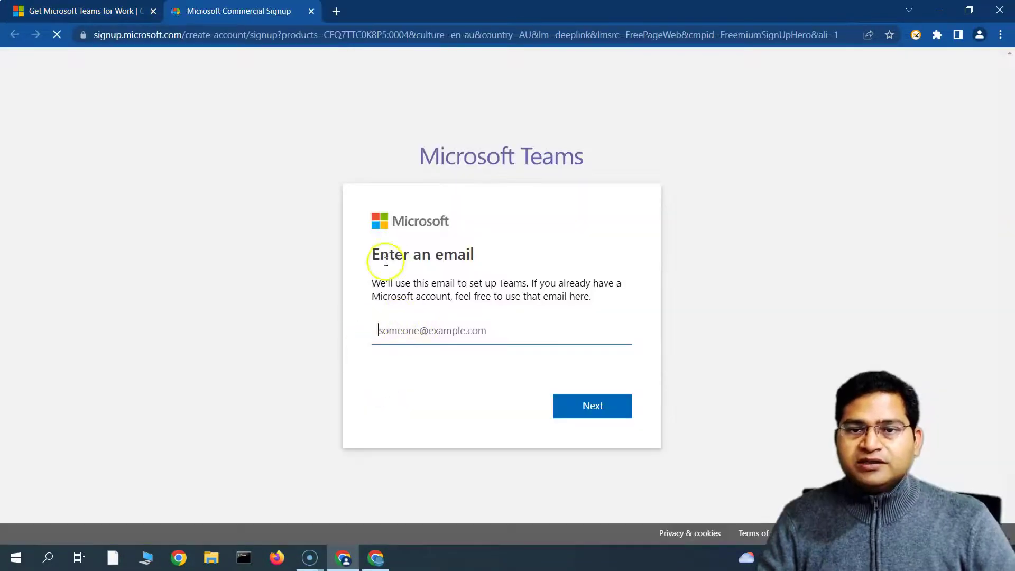
{"action": "left_click", "coordinate": [401, 330]}
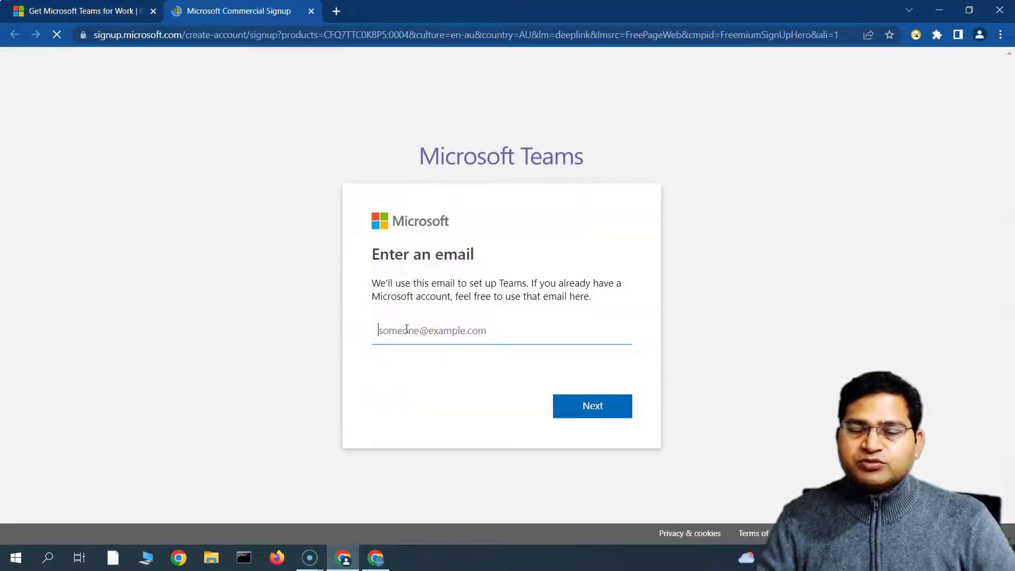
{"action": "left_click", "coordinate": [446, 330]}
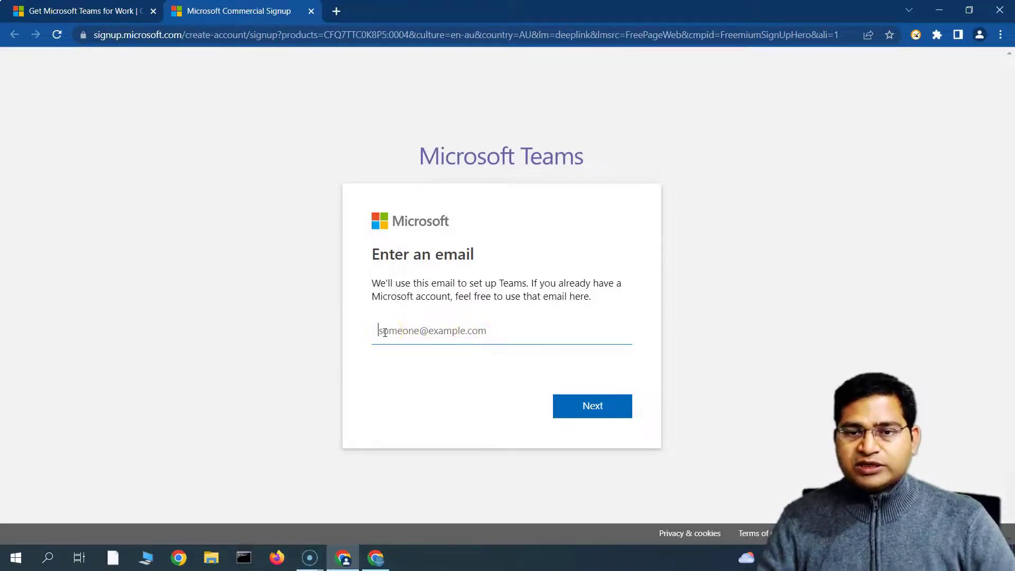
{"action": "key", "text": "ctrl+v"}
{"action": "left_click", "coordinate": [595, 412]}
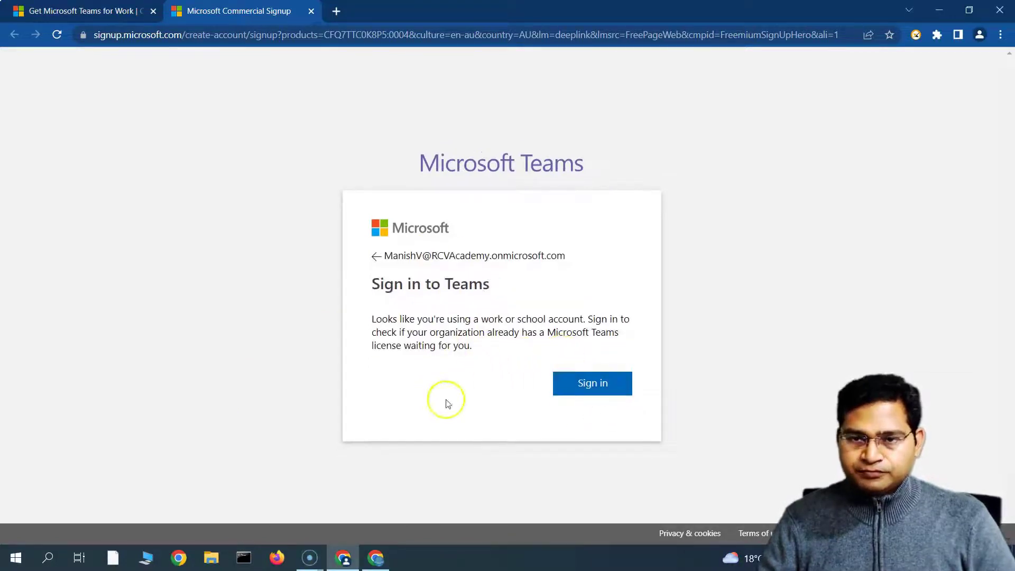
{"action": "left_click", "coordinate": [593, 385]}
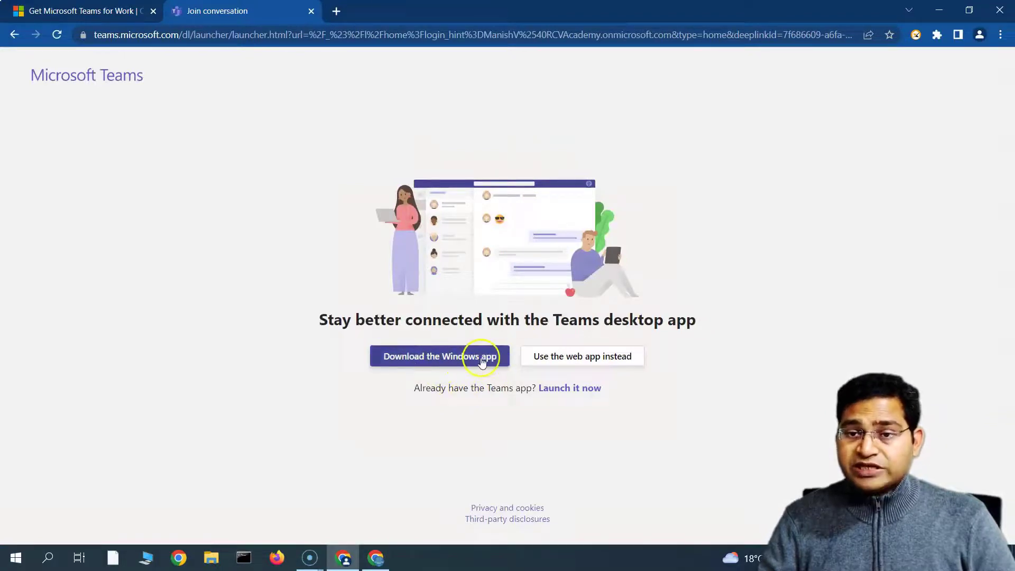
Choose 'Use the web app instead' to run Teams in the browser
{"action": "left_click", "coordinate": [580, 363]}
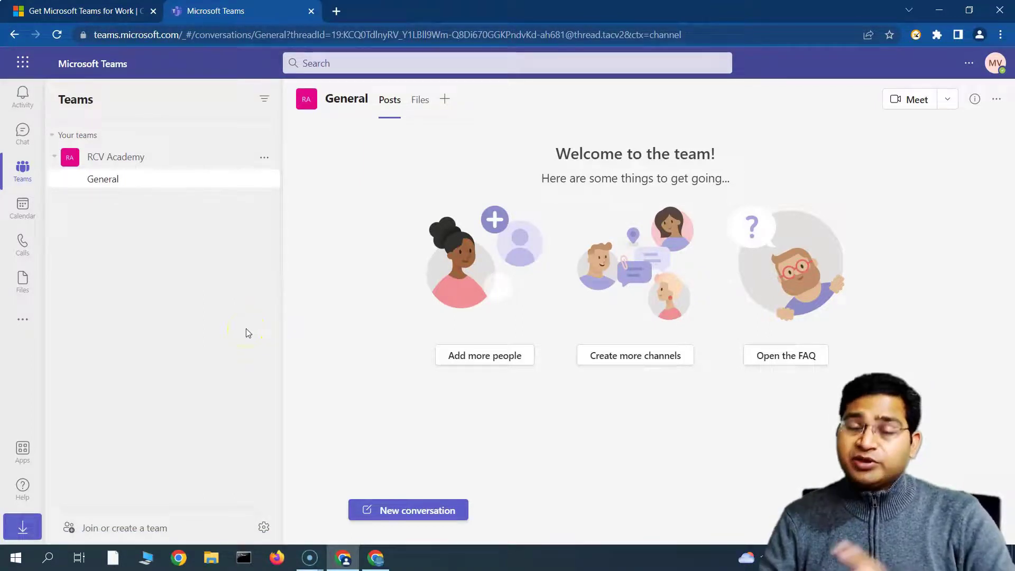
{"action": "left_click", "coordinate": [376, 559]}
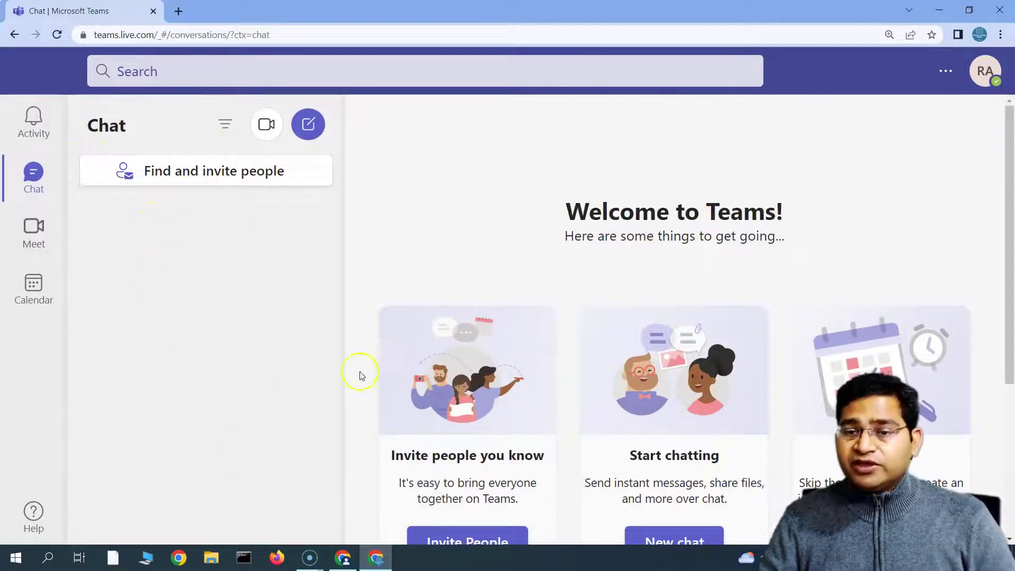
{"action": "left_click", "coordinate": [343, 558]}
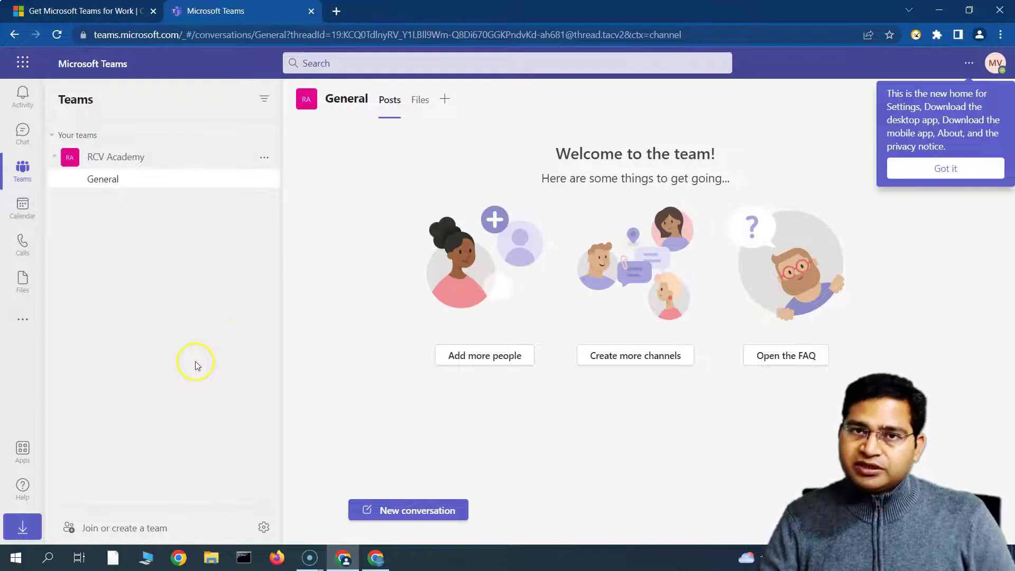
Zoom the Teams page to 150%, then back down to 125%
{"action": "key", "text": "ctrl+plus"}
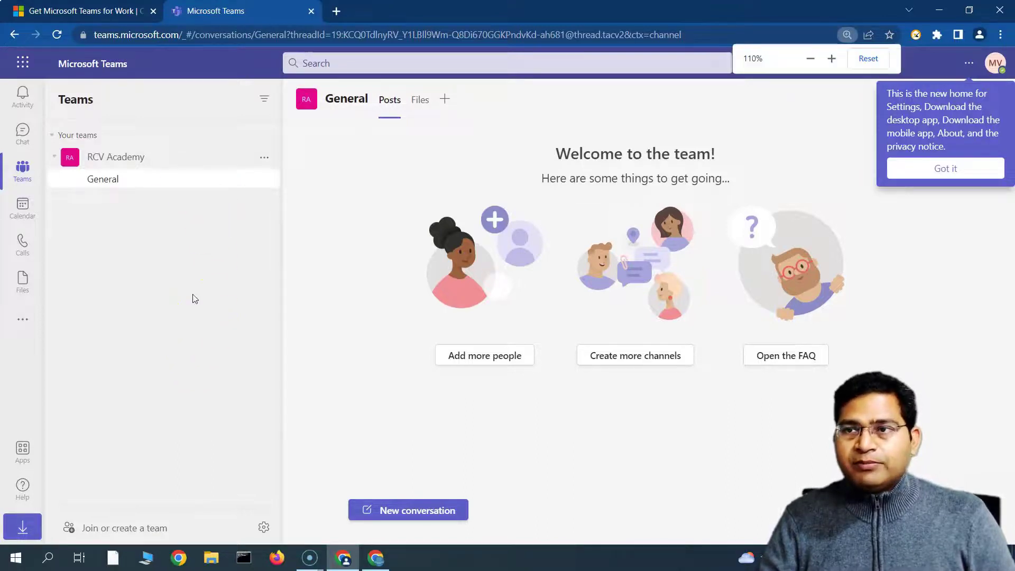
{"action": "key", "text": "ctrl+plus"}
{"action": "key", "text": "ctrl+plus"}
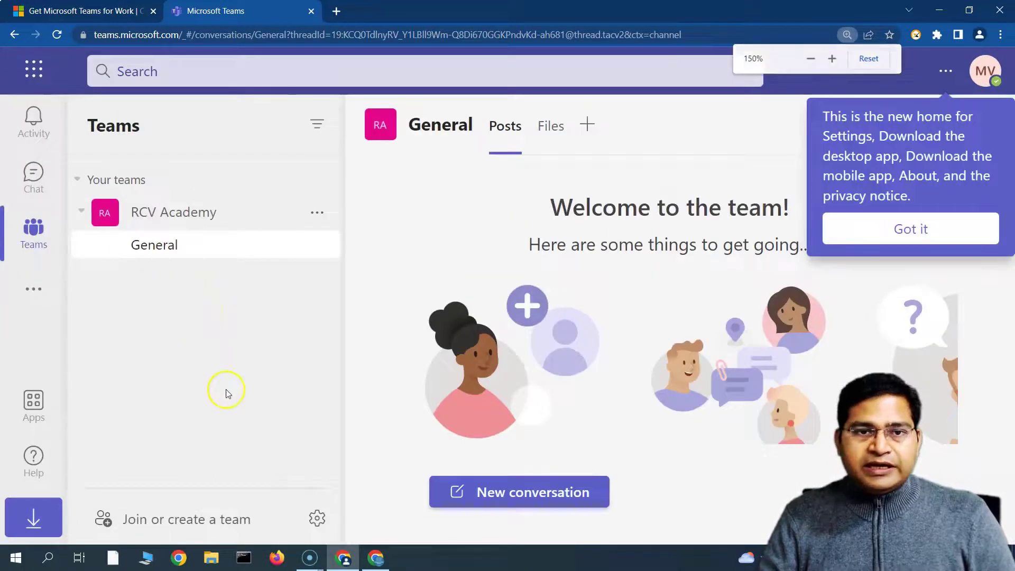
{"action": "key", "text": "ctrl+minus"}
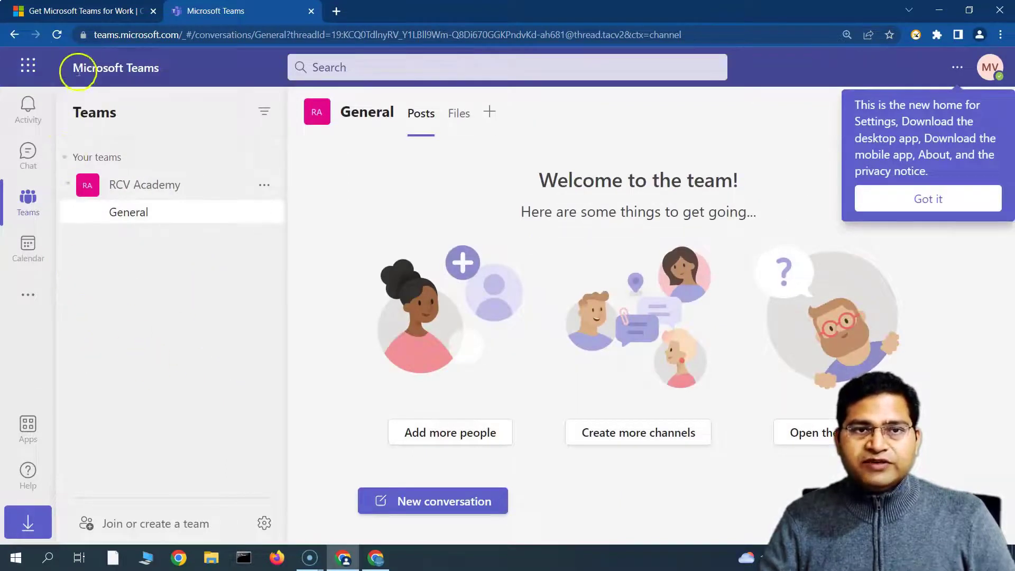
Dismiss the new-settings tip and bring up the '...' settings and more menu
{"action": "left_click", "coordinate": [958, 66]}
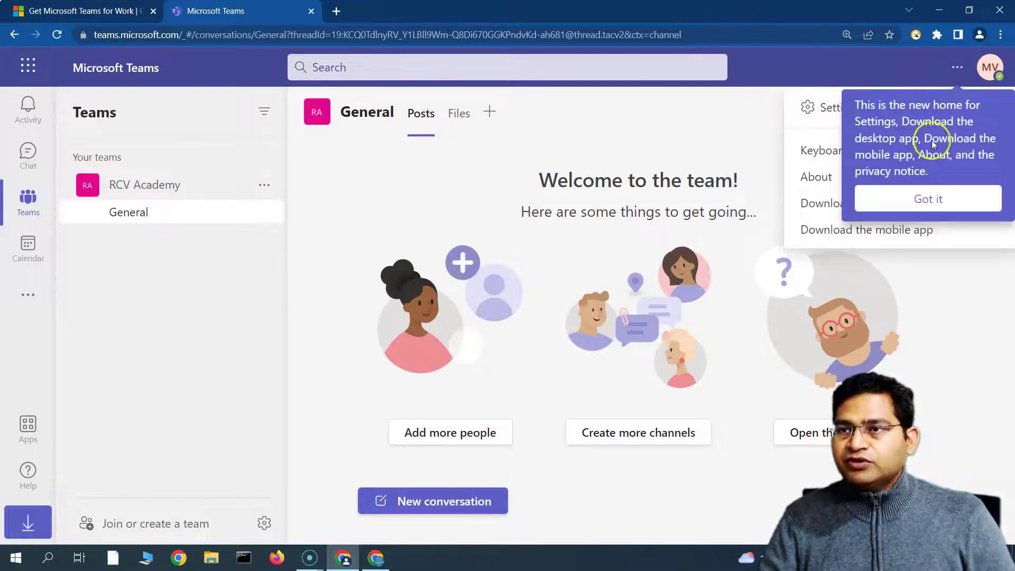
{"action": "left_click", "coordinate": [947, 198]}
{"action": "left_click", "coordinate": [958, 67]}
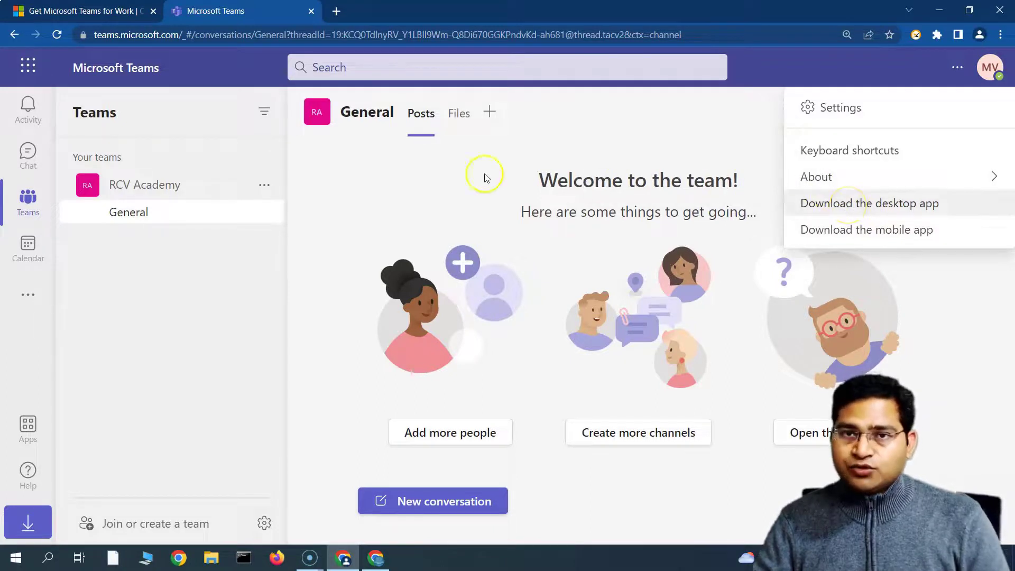
Close the '...' menu, check the profile menu's status and account options, then close it
{"action": "left_click", "coordinate": [992, 68]}
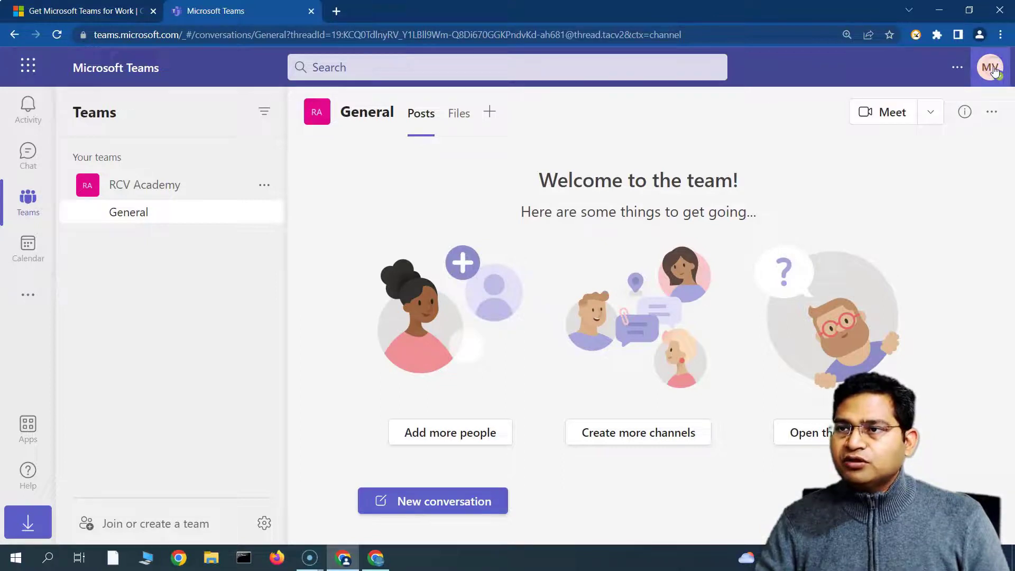
{"action": "left_click", "coordinate": [998, 78]}
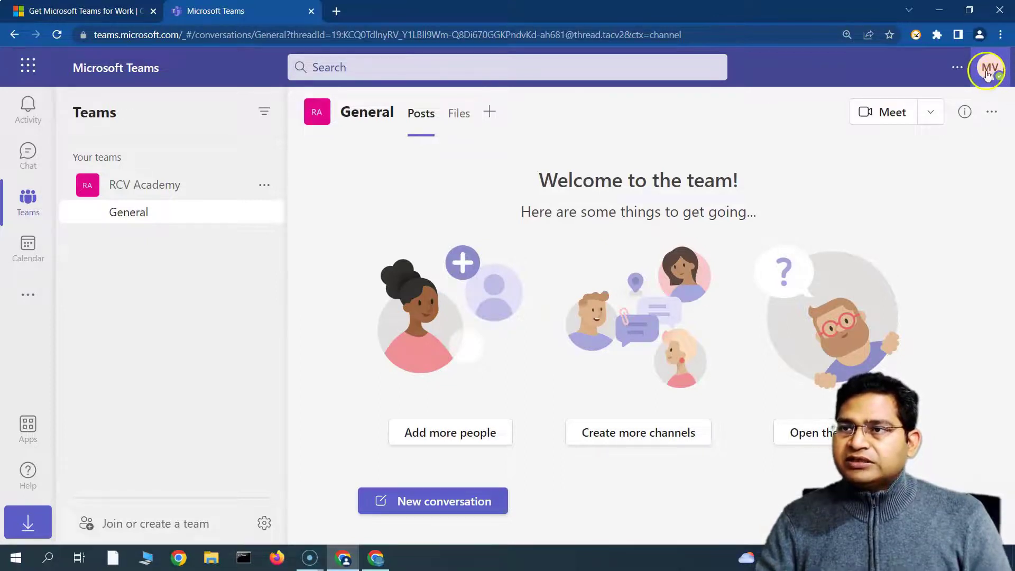
{"action": "left_click", "coordinate": [992, 79]}
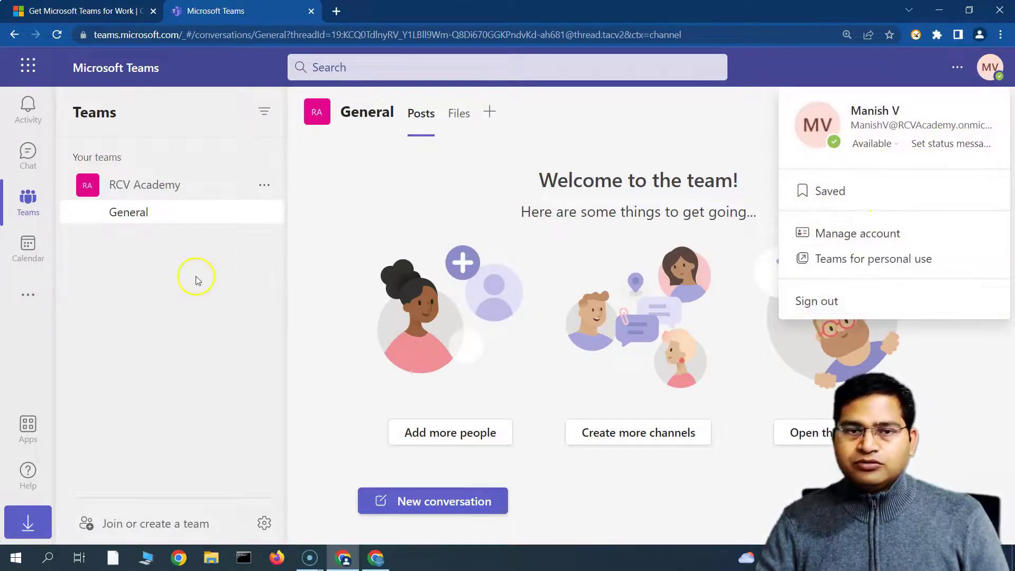
{"action": "left_click", "coordinate": [173, 321]}
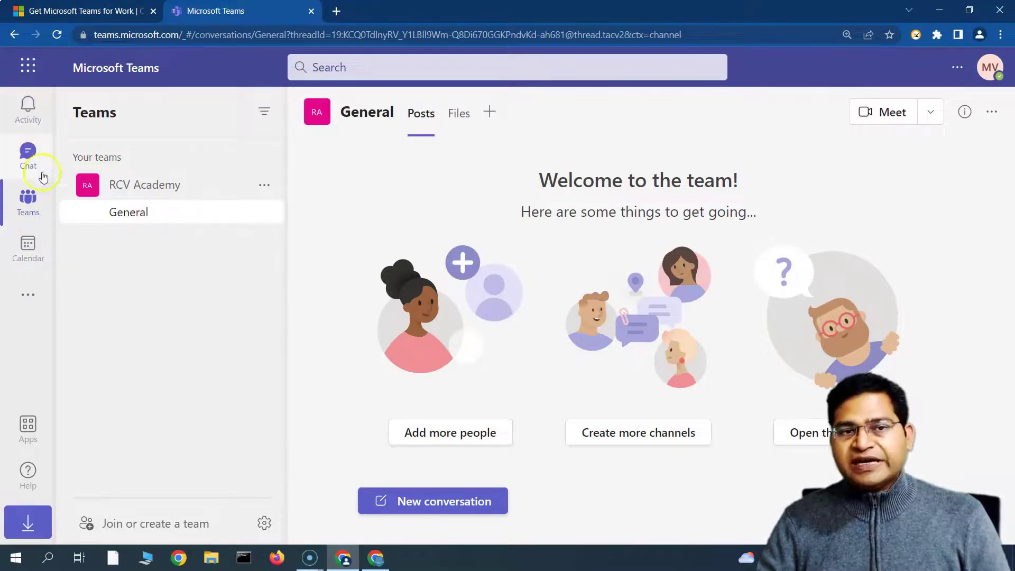
{"action": "left_click", "coordinate": [22, 300]}
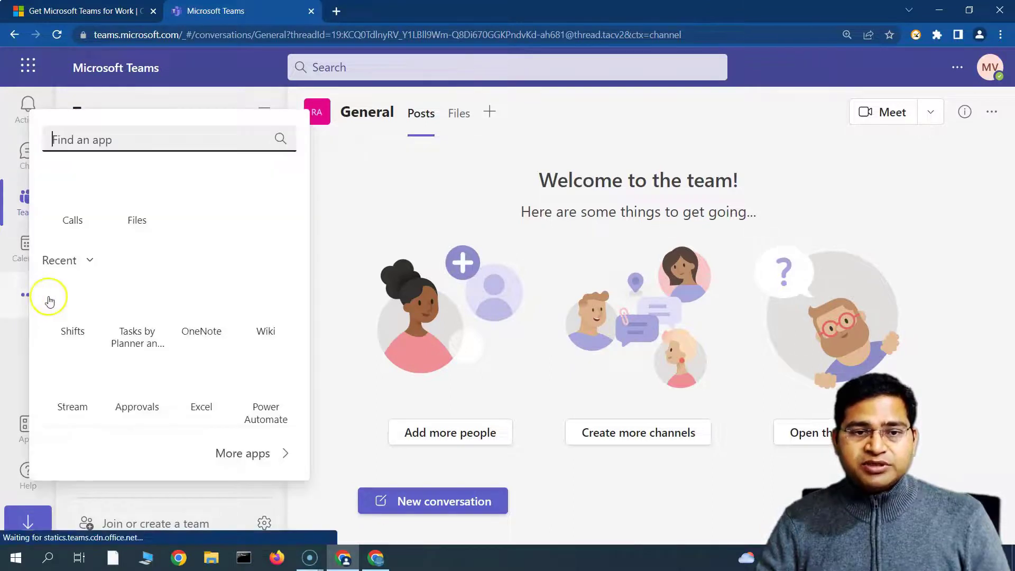
{"action": "left_click", "coordinate": [74, 131]}
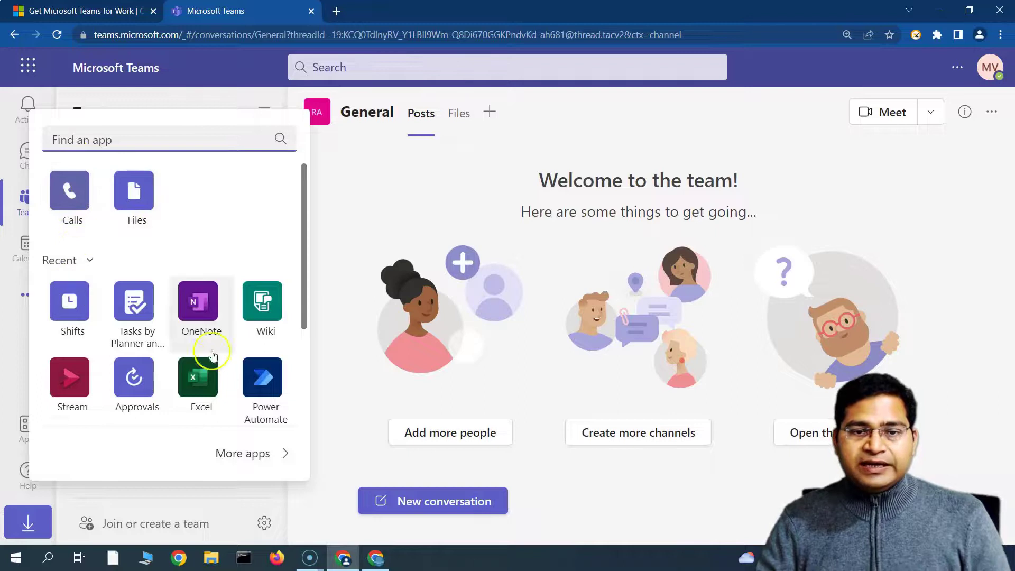
{"action": "scroll", "coordinate": [213, 342], "scroll_direction": "down", "scroll_amount": 3}
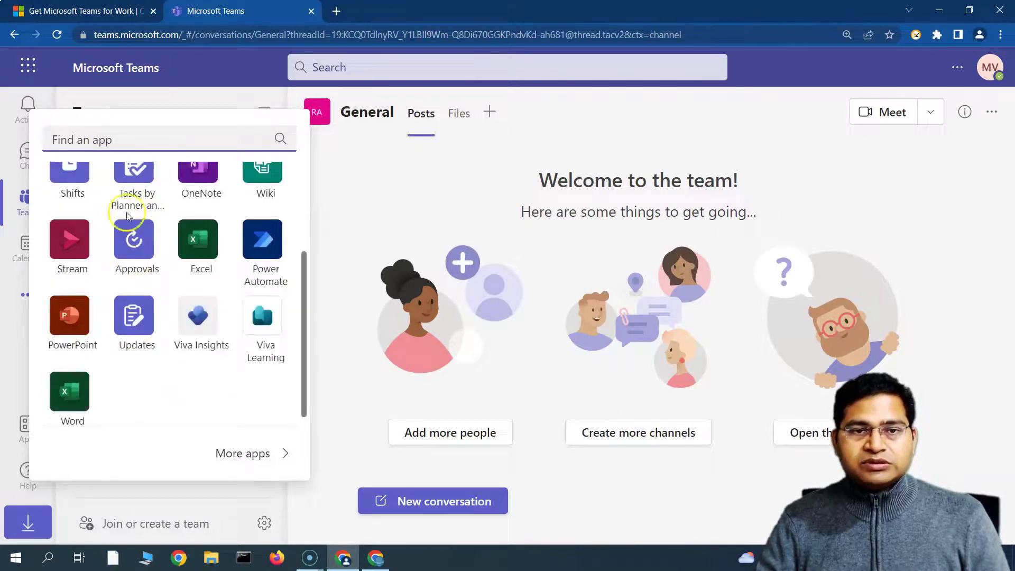
{"action": "scroll", "coordinate": [206, 137], "scroll_direction": "up", "scroll_amount": 1}
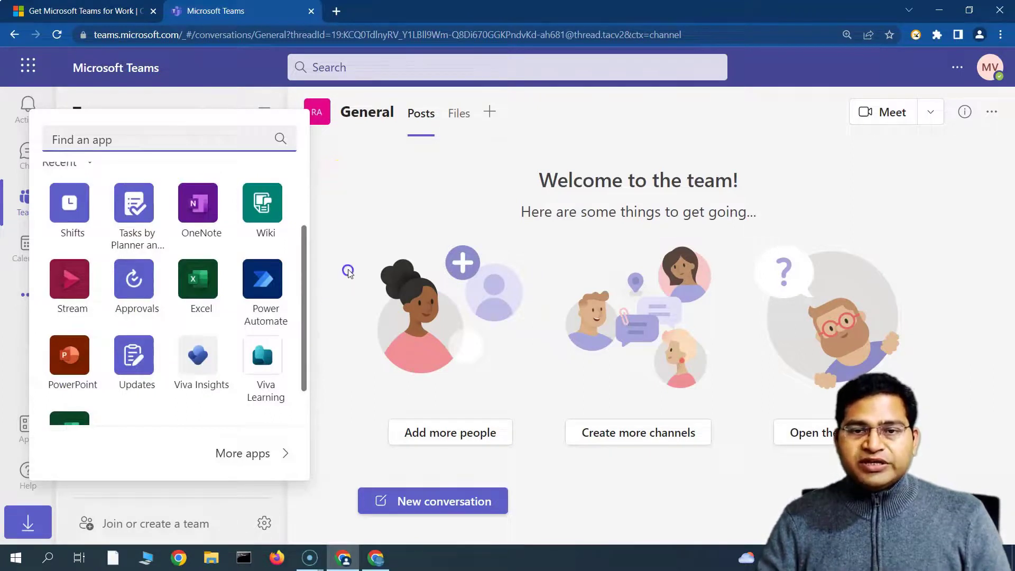
{"action": "left_click", "coordinate": [322, 154]}
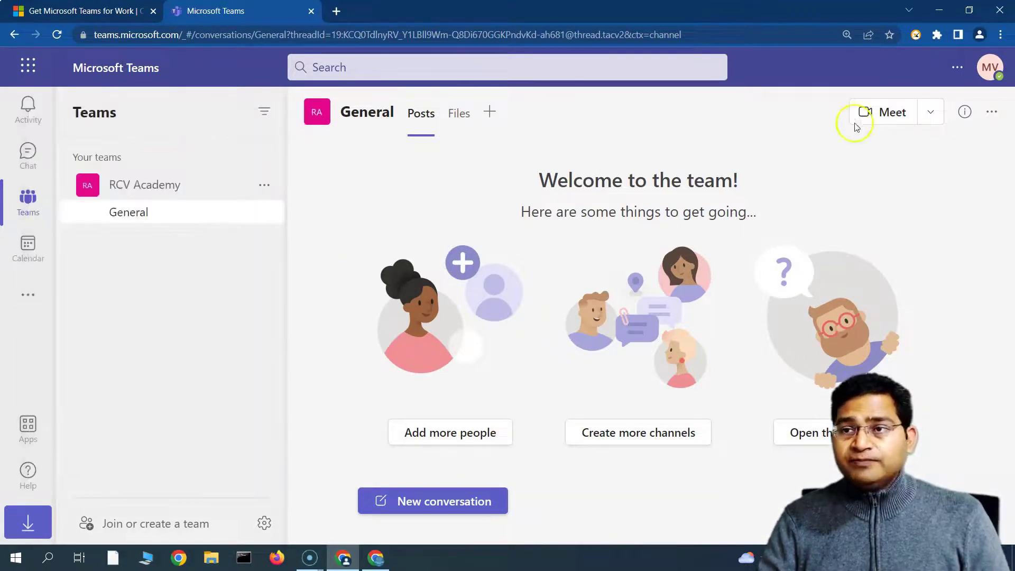
Start downloading the Teams desktop app installer for Windows
{"action": "left_click", "coordinate": [958, 70]}
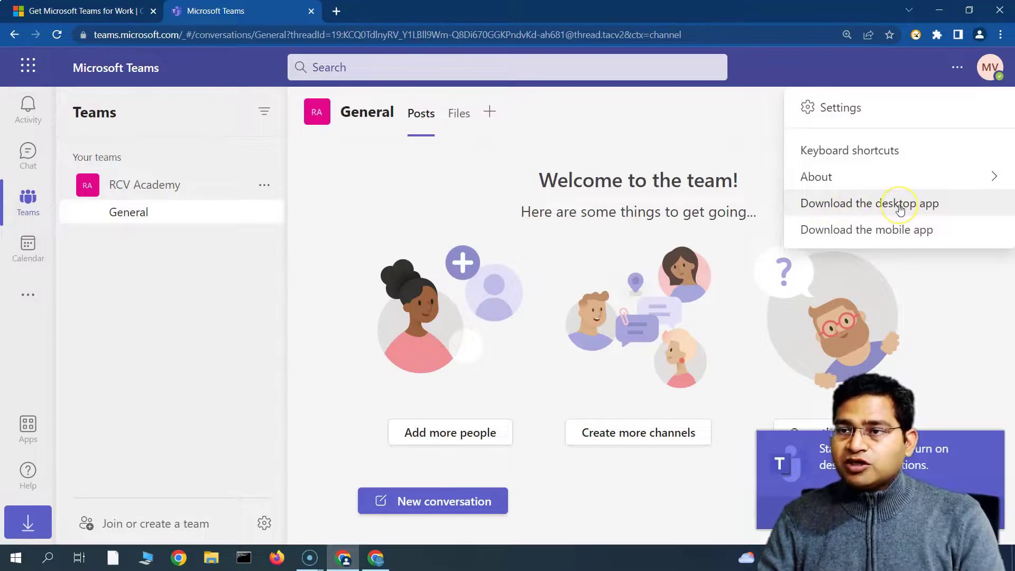
{"action": "left_click", "coordinate": [35, 525]}
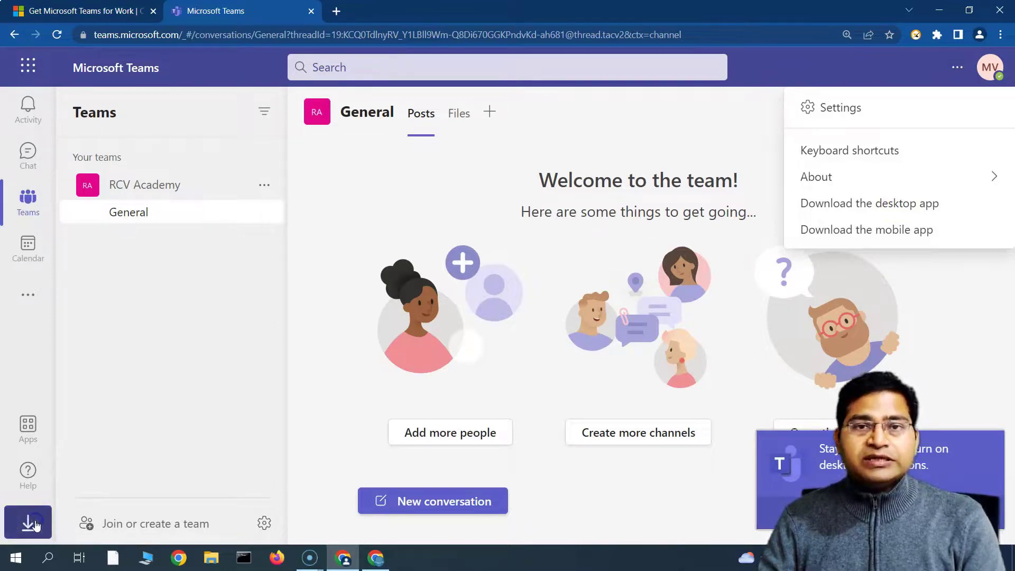